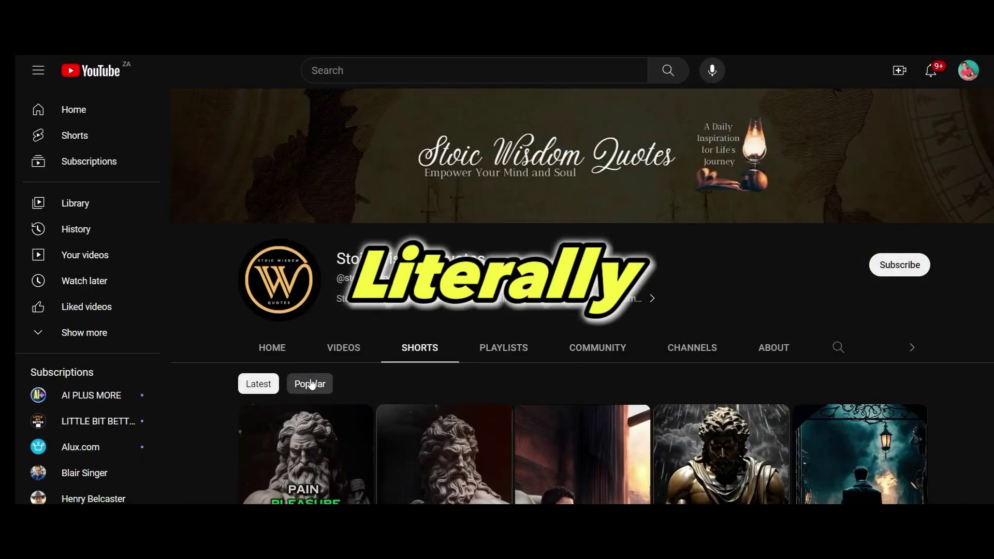
Step: Sort the Stoic Wisdom Quotes channel's Shorts by popularity and review its Social Blade statistics and estimated earnings
left_click(311, 384)
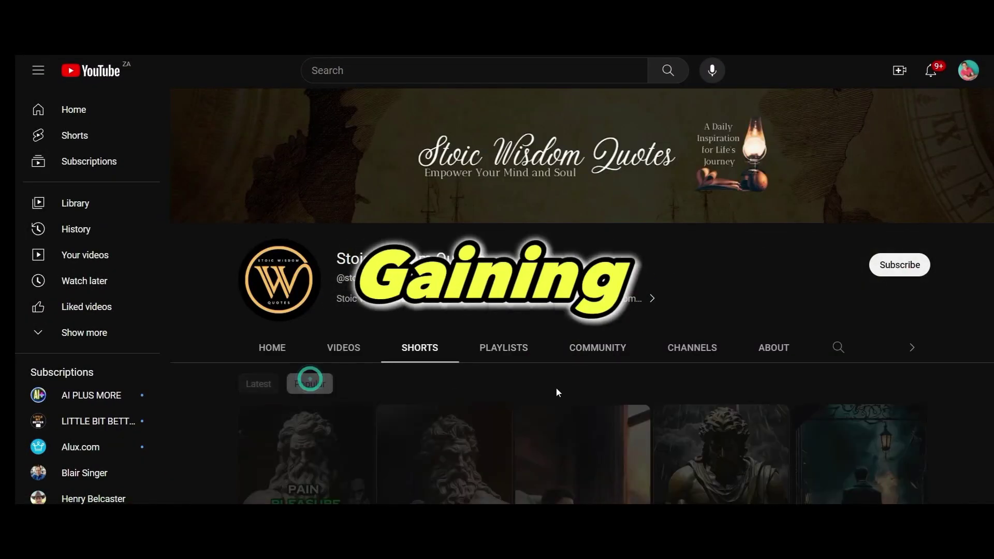
scroll(619, 320, "down", 4)
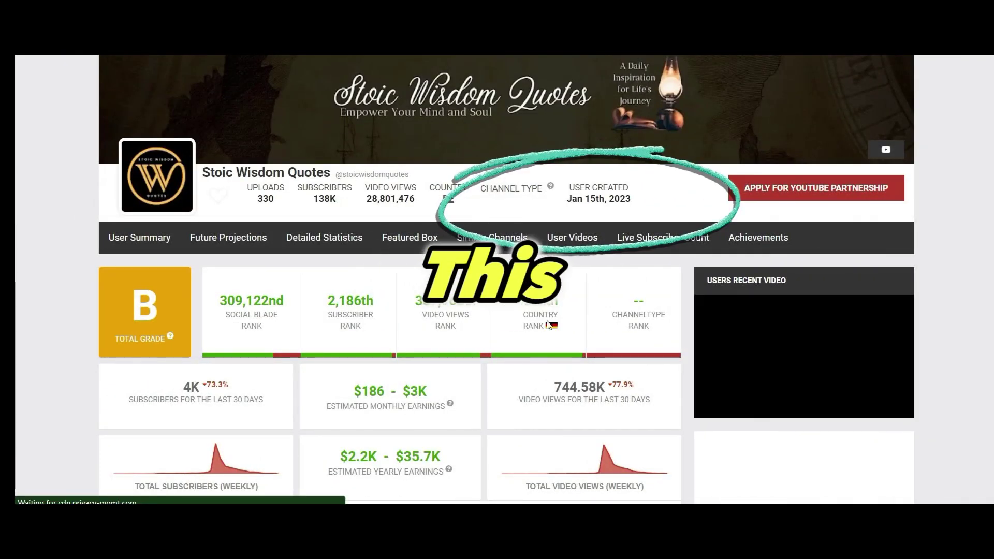
scroll(537, 290, "down", 3)
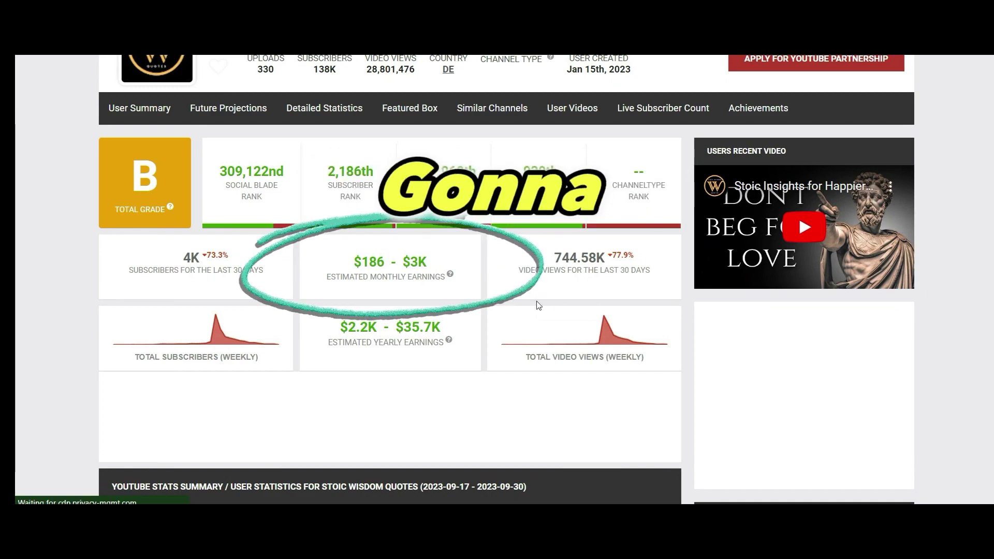
scroll(496, 321, "up", 2)
scroll(497, 320, "up", 1)
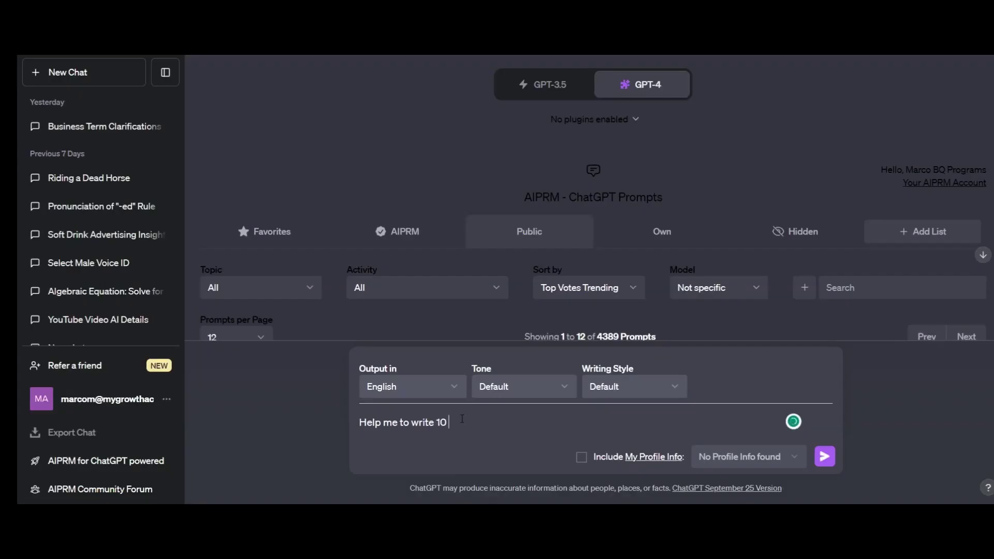
Step: Write a ChatGPT prompt requesting 10 motivational quotes inspired by self help gurus like Tony Robbins about growth, mindset, overcoming adversity and living their best lives
type("motivational scripurus like Tony ")
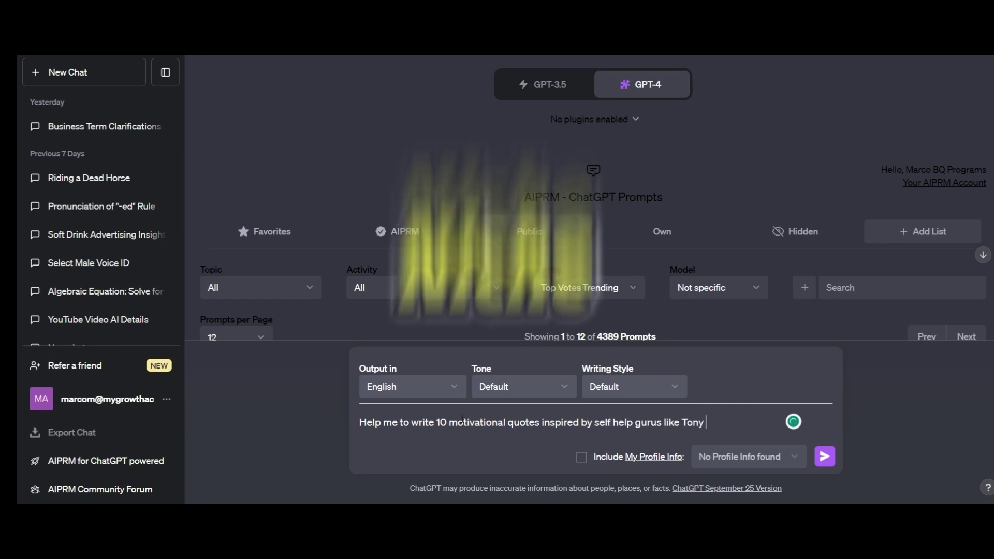
type("Robbins, etc about growth, mindset,")
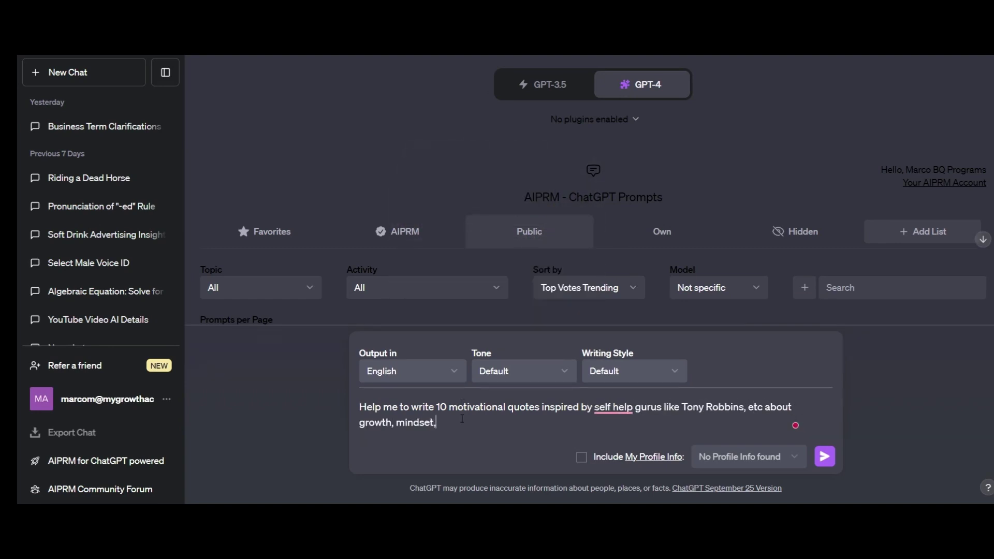
type(" overcoming adversity and other relevant topics that will ")
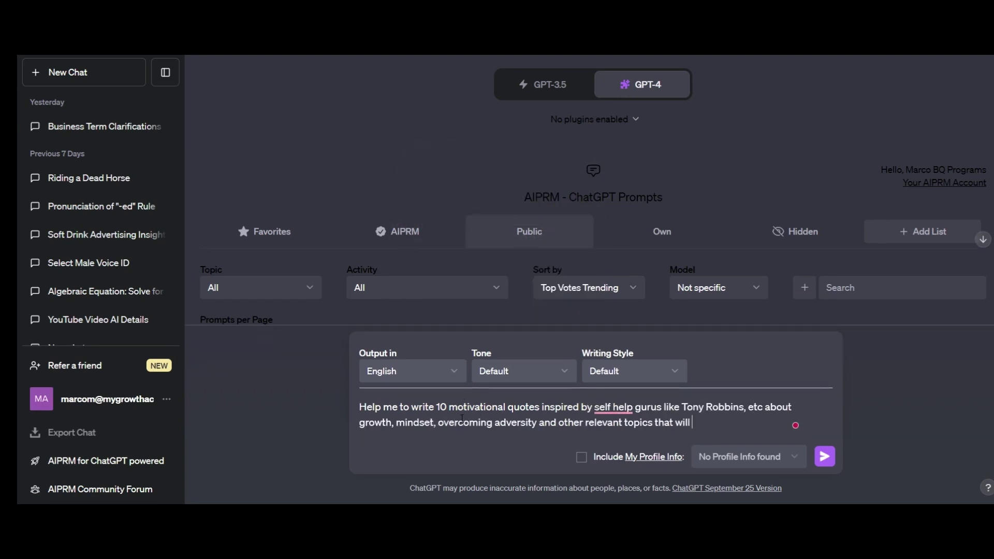
type("help people live their best lives.")
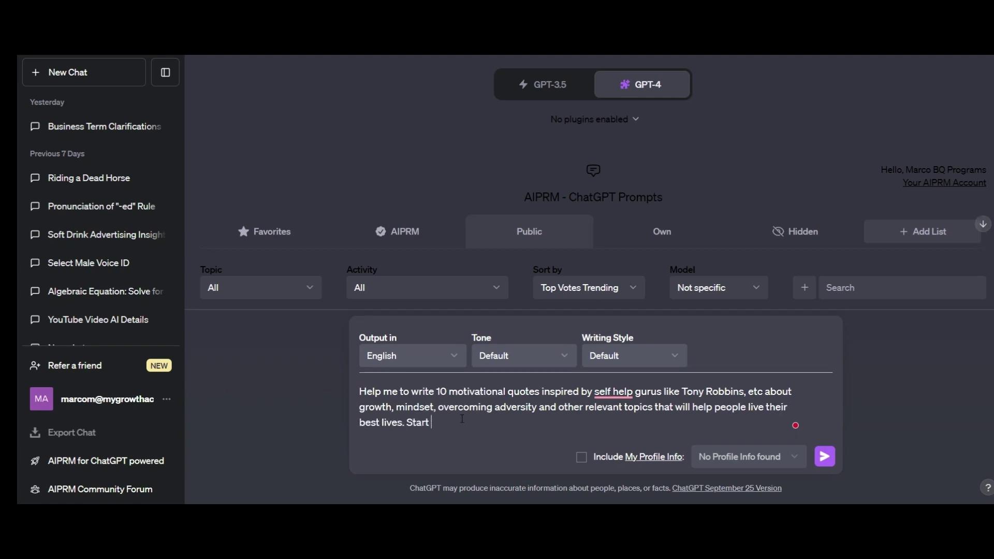
Step: Extend the prompt to start each quote with advice, follow with a supporting analogy, and keep the language simple, inspiring and honest
type(" Start each quote with a piece of advice and then followed")
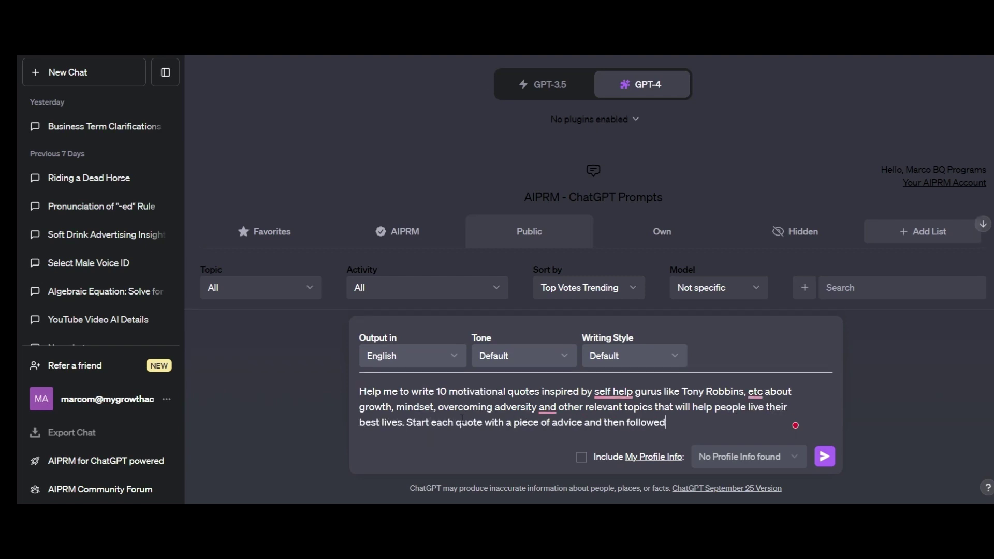
type(" up by an analogy to sup")
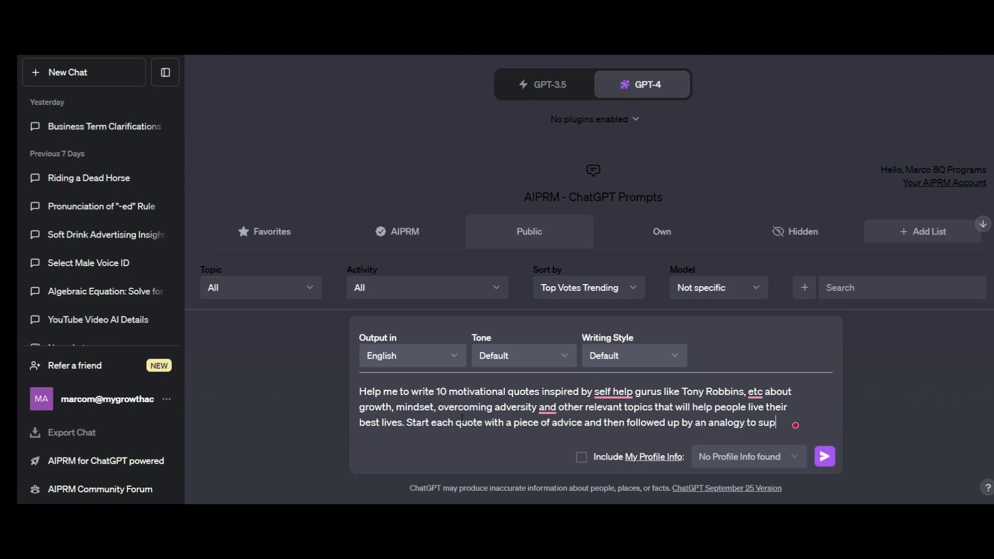
type("port thhe adbice. Keep the language simple,")
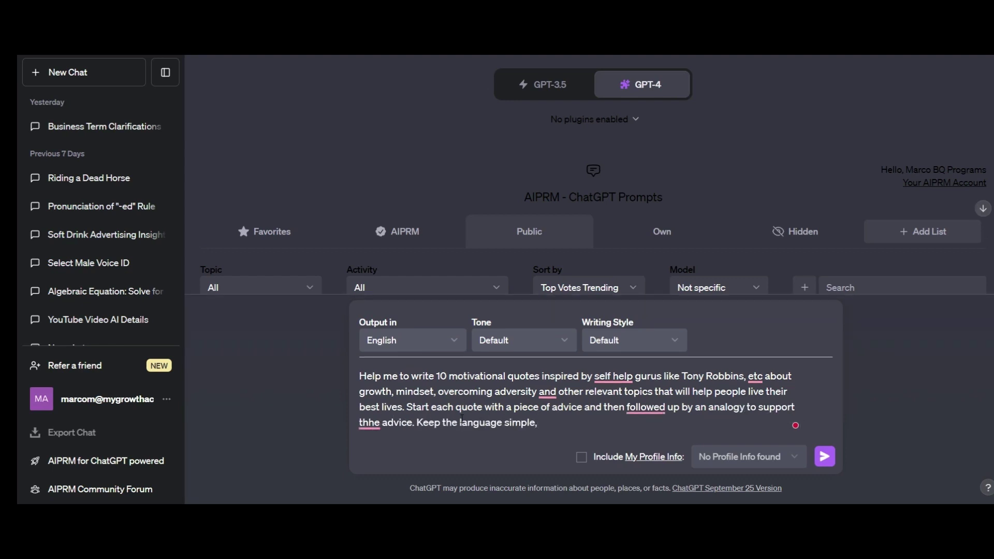
type(" inspiring and honest.")
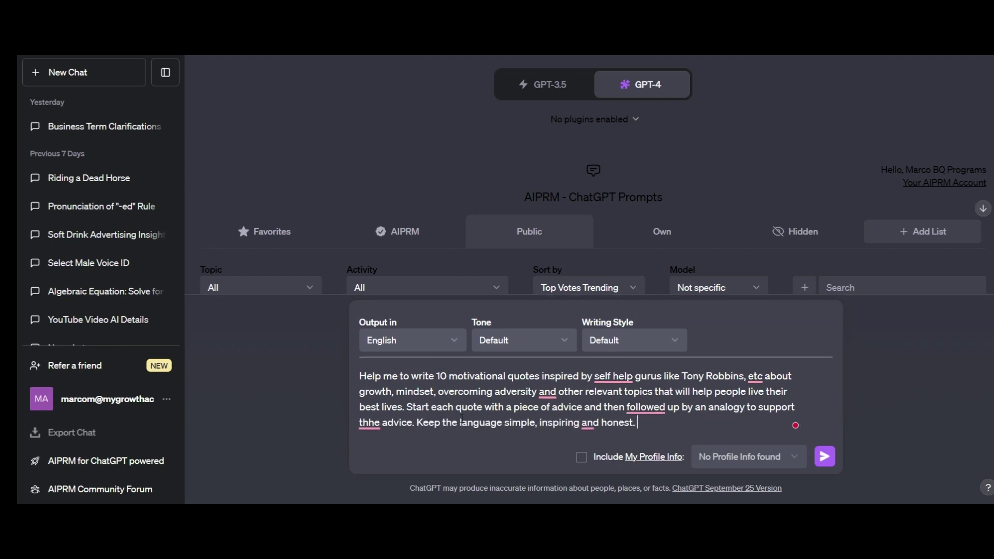
Step: Add the example quote starting "Stop seeking validation. Conquer challenges for your own satisfaction." with its mountain-climbing analogy, and submit the prompt
key("shift+Return")
key("shift+Return")
type("Here's an example")
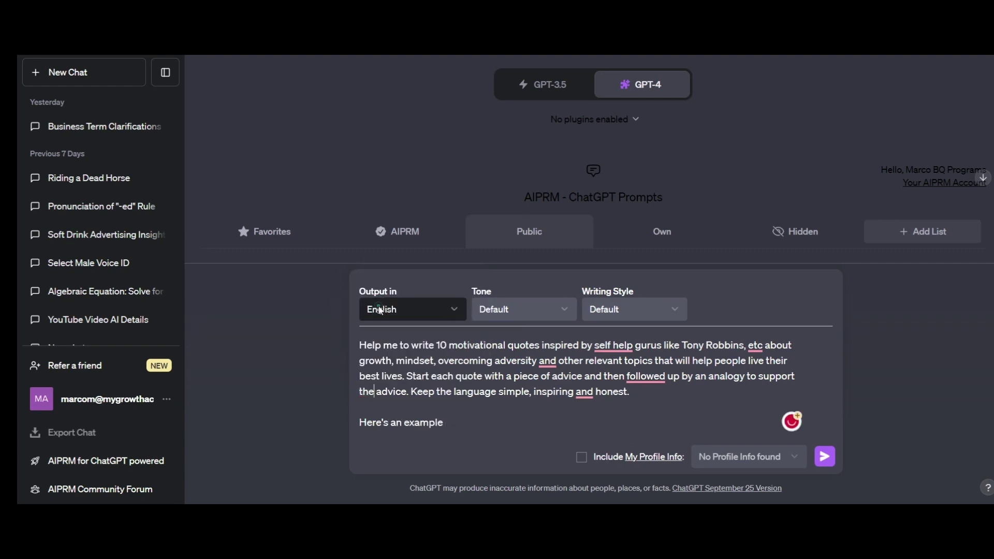
type(":")
key("shift+Return")
type("\"Stop seeking validation. Cn")
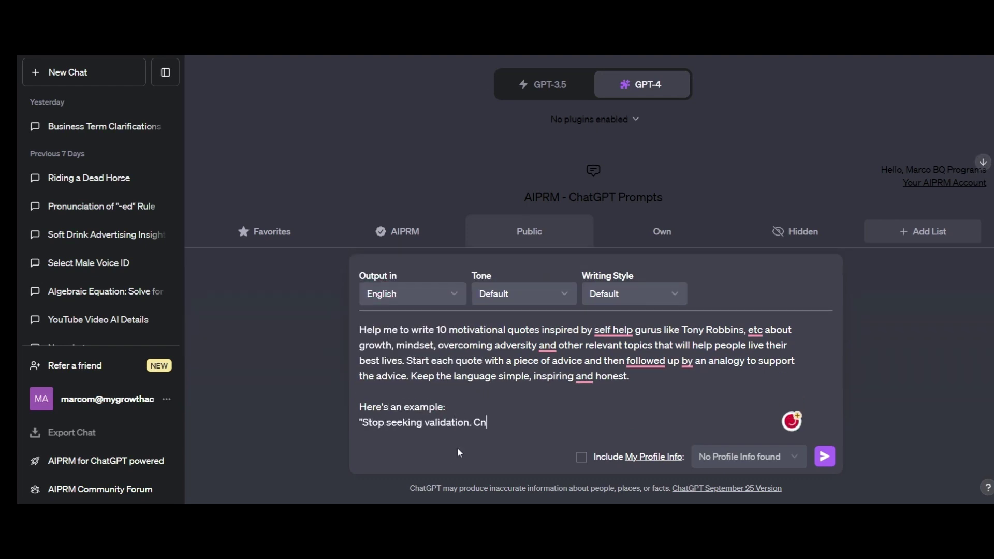
key("BackSpace")
type("onquer challenges ")
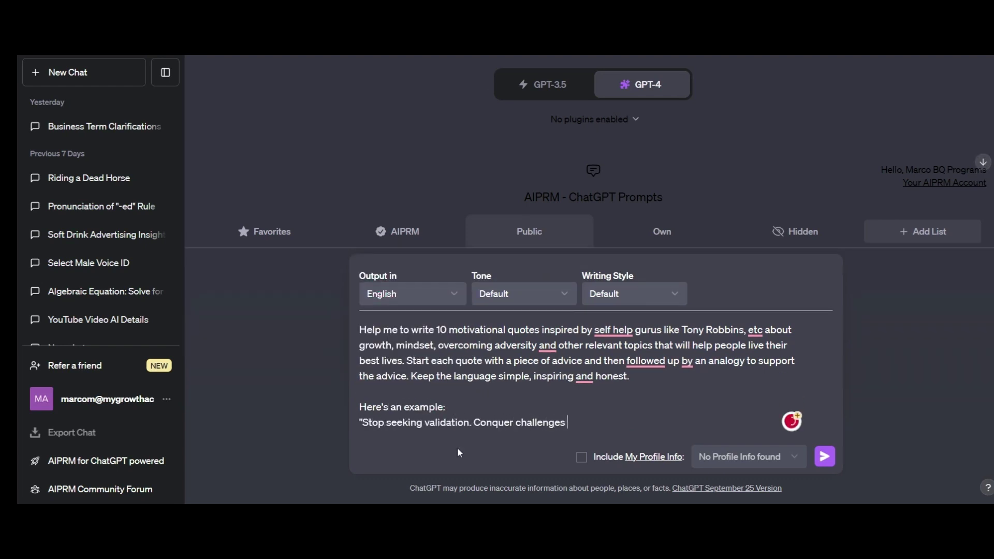
type("for your own satisfaction. You should climb mountains")
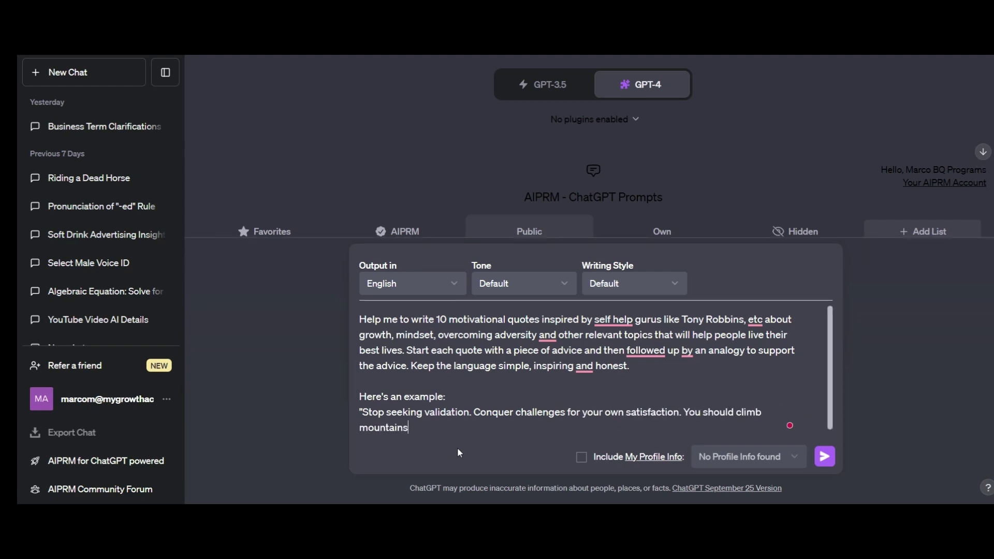
type(" to see the world, not for the world to see you.\"")
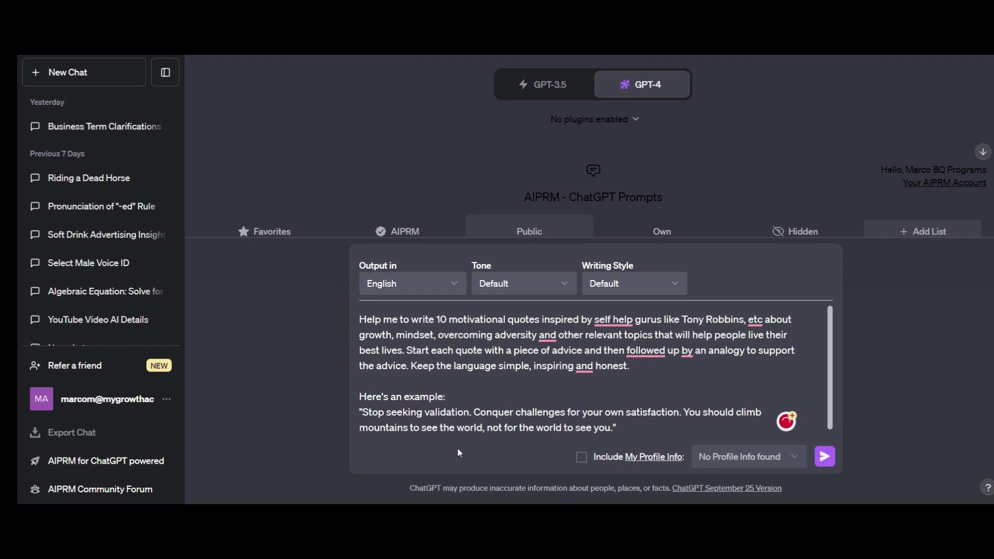
key("Return")
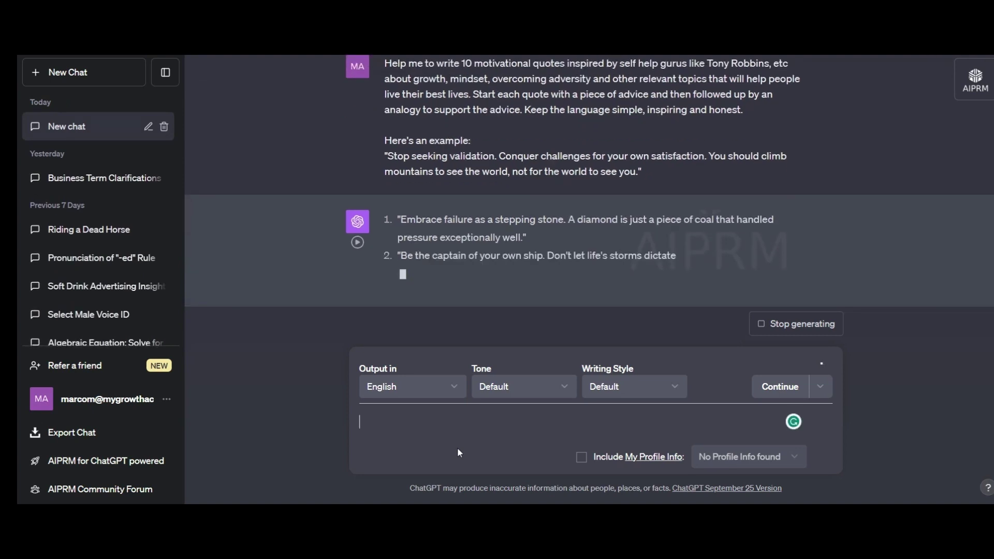
Step: Send the follow-up prompt "Try adding a relevant, applicable historical example of someone doing this to each quote."
type("T")
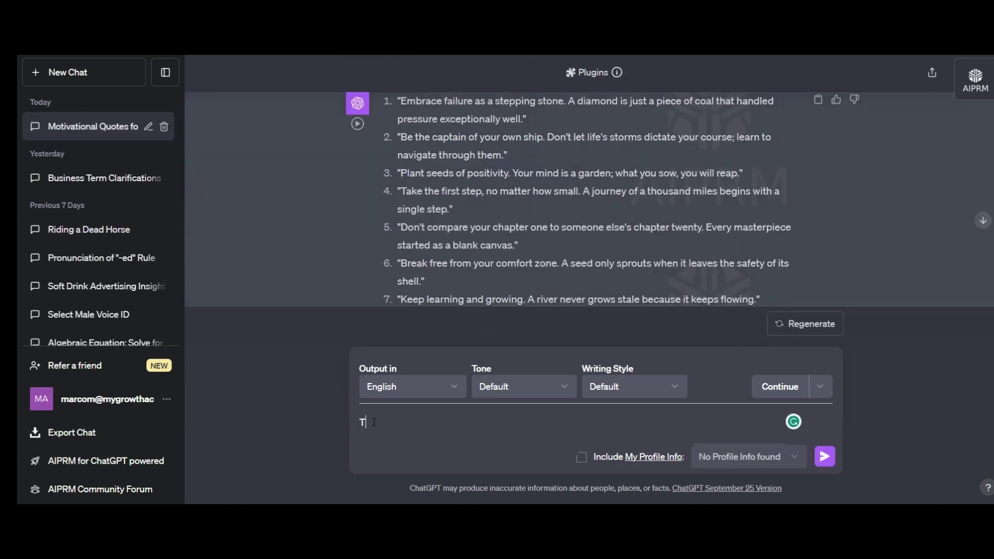
left_click(379, 422)
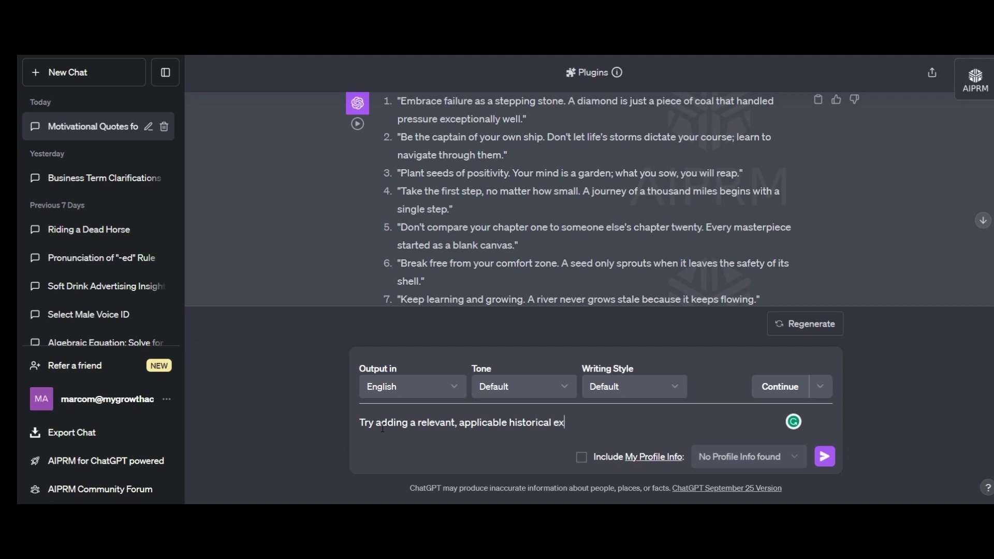
type("of someone doing this to each quote.")
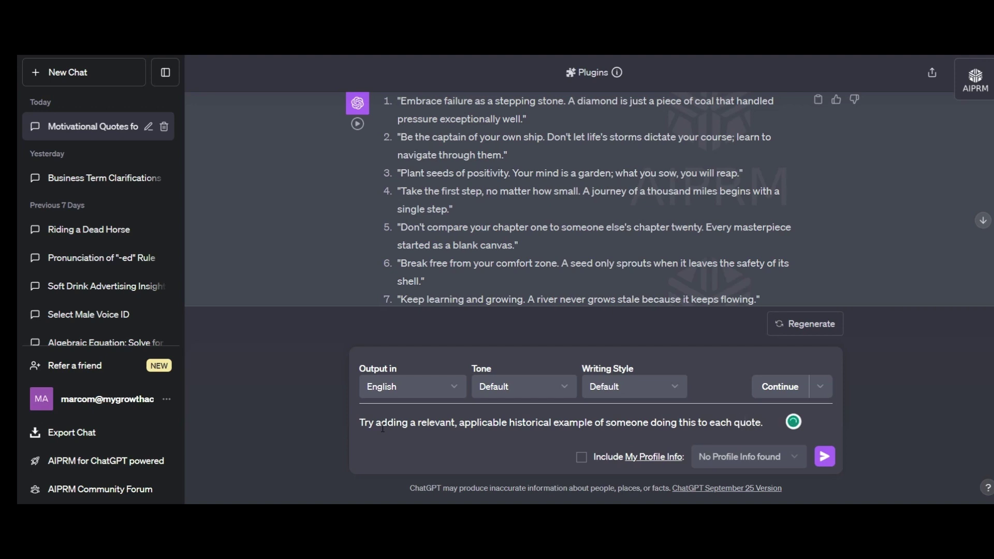
key("Return")
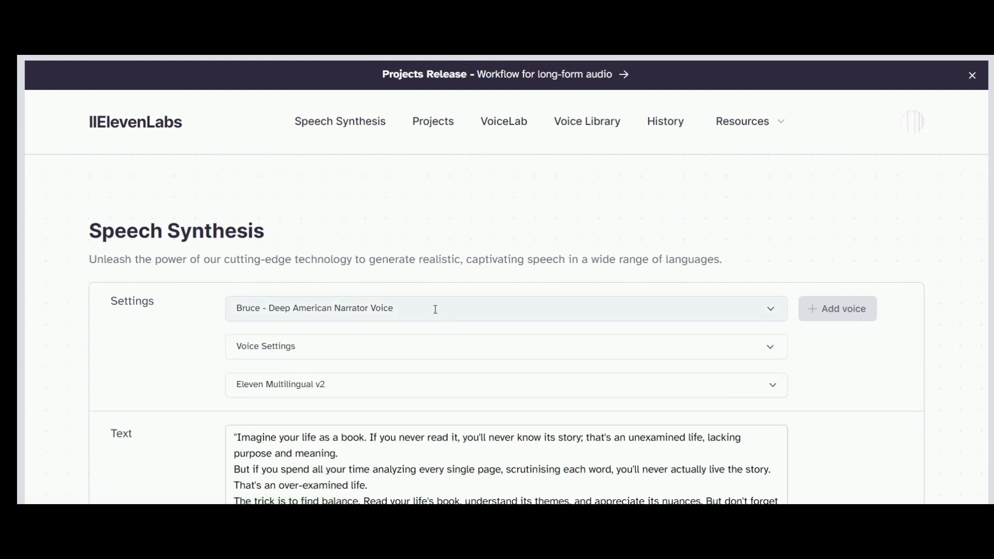
Step: In ElevenLabs, choose the Adam voice and put "Don't let life's storms" and "learn to navigate through them" on separate lines of the quote
left_click(435, 308)
left_click(269, 426)
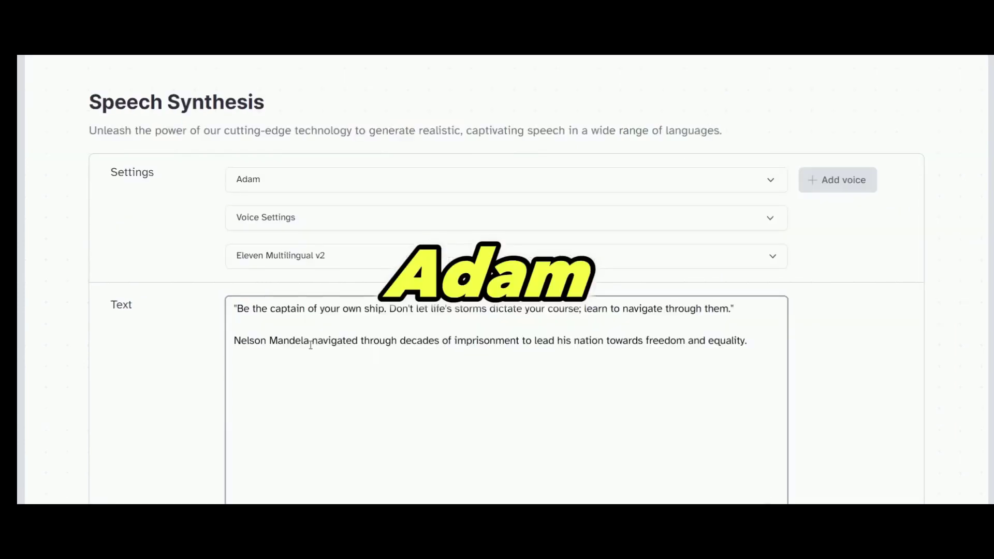
left_click(386, 308)
key("Return")
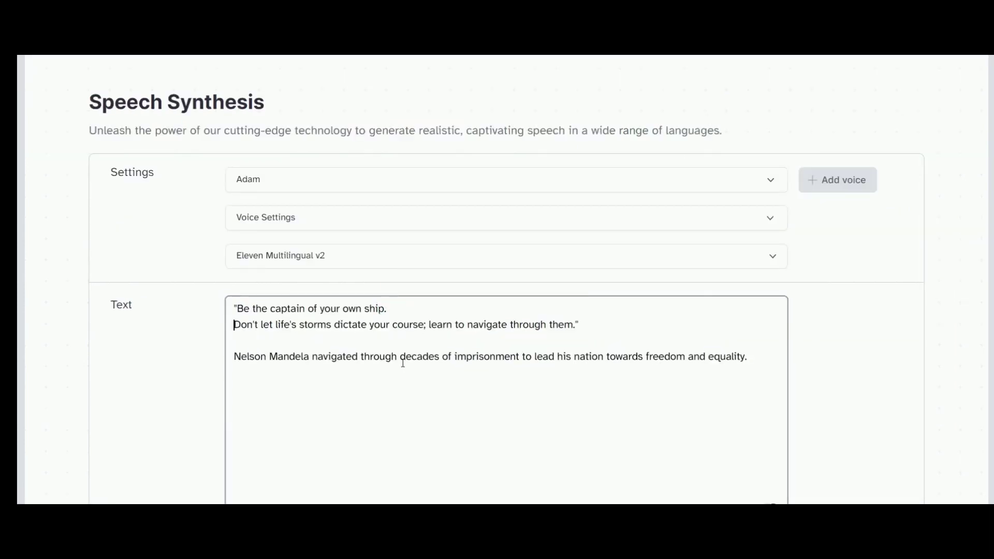
left_click(429, 325)
key("Return")
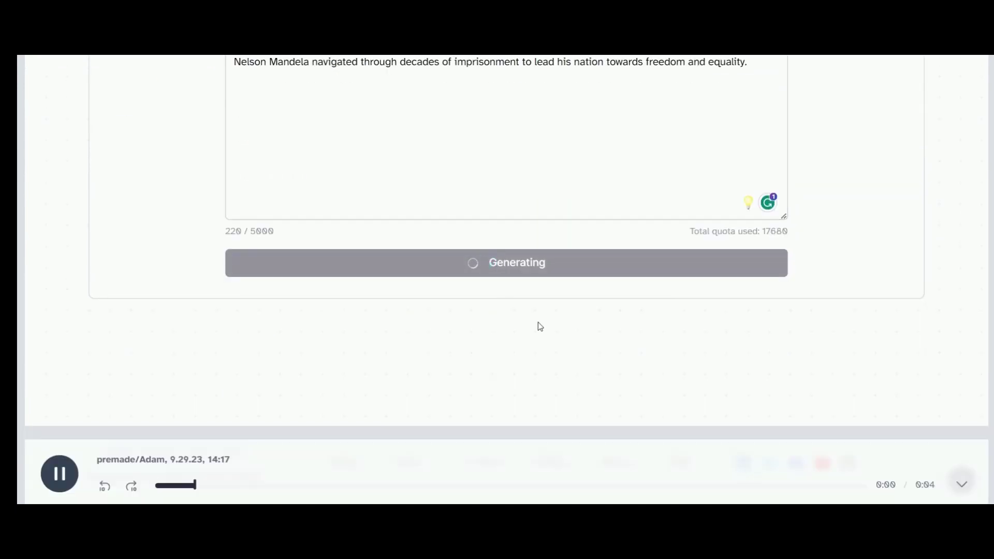
Step: Download the generated voiceover and rename the MP3 file in Downloads as Nelson Mandela Ship
left_click(933, 485)
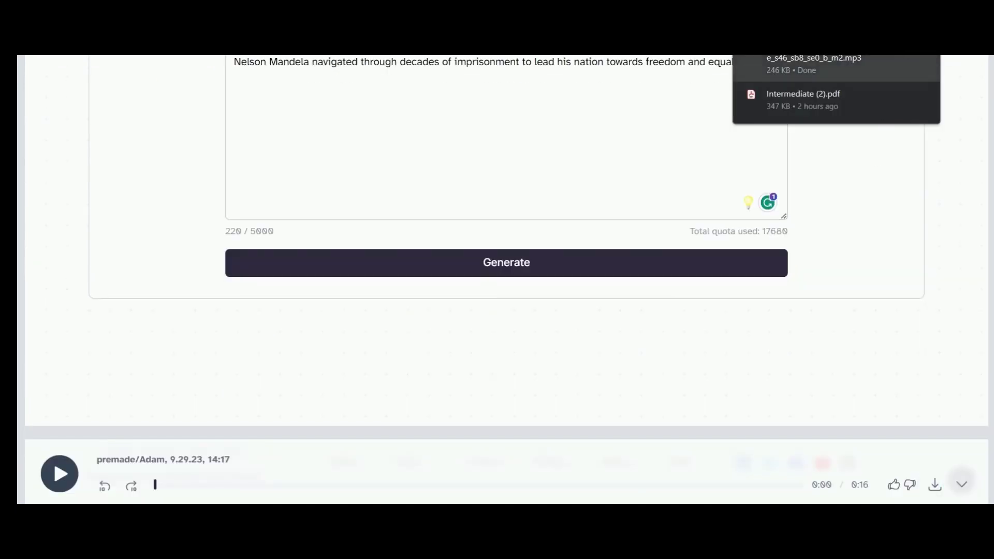
left_click(924, 66)
left_click(228, 149)
type("Nelson Mandela Ship")
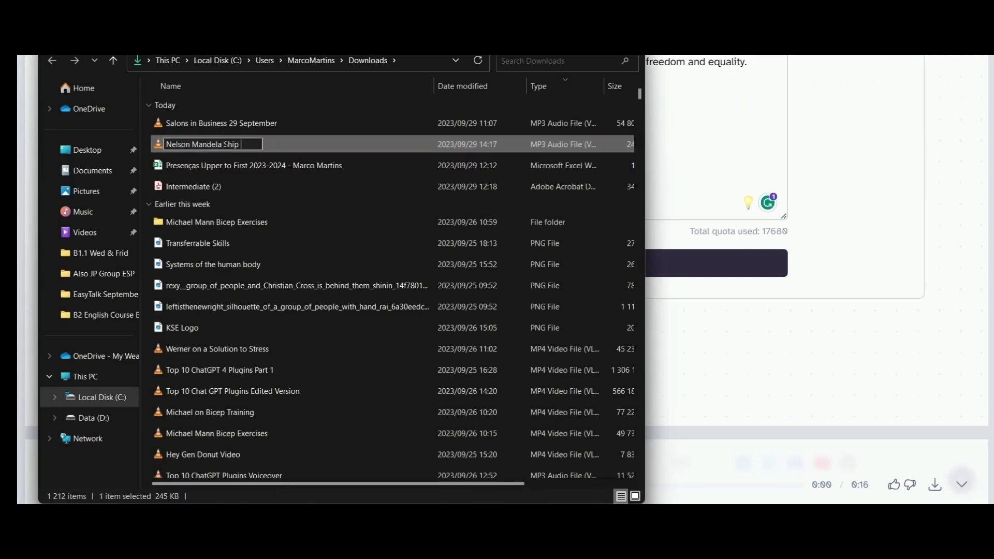
key("Return")
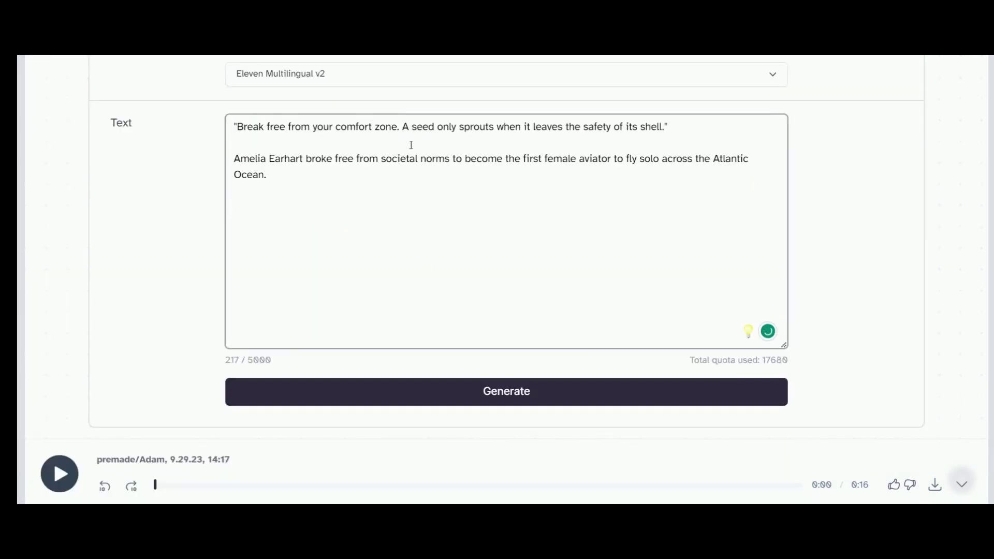
Step: Put "A seed only sprouts" on its own line in the Amelia Earhart quote and generate the voiceover
left_click(406, 126)
key("Return")
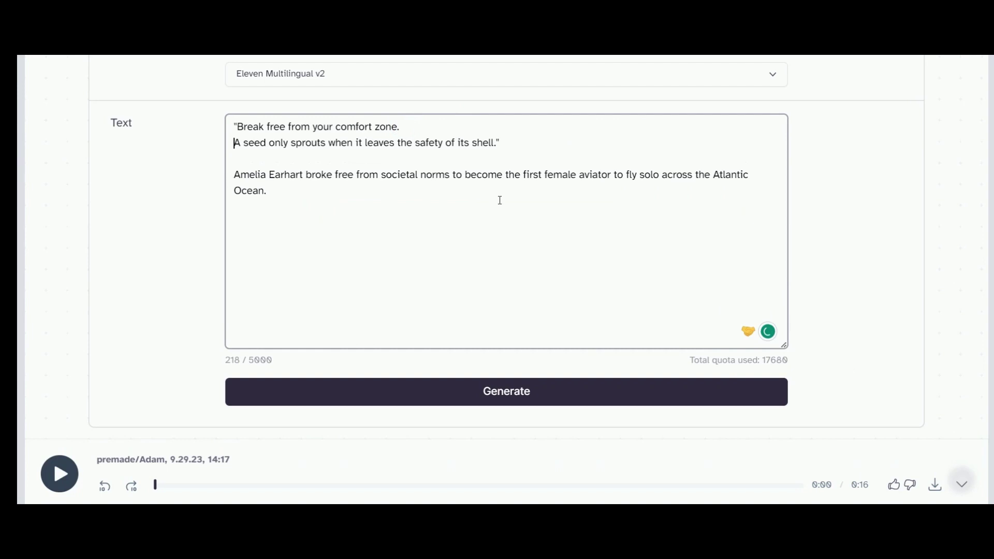
left_click(510, 396)
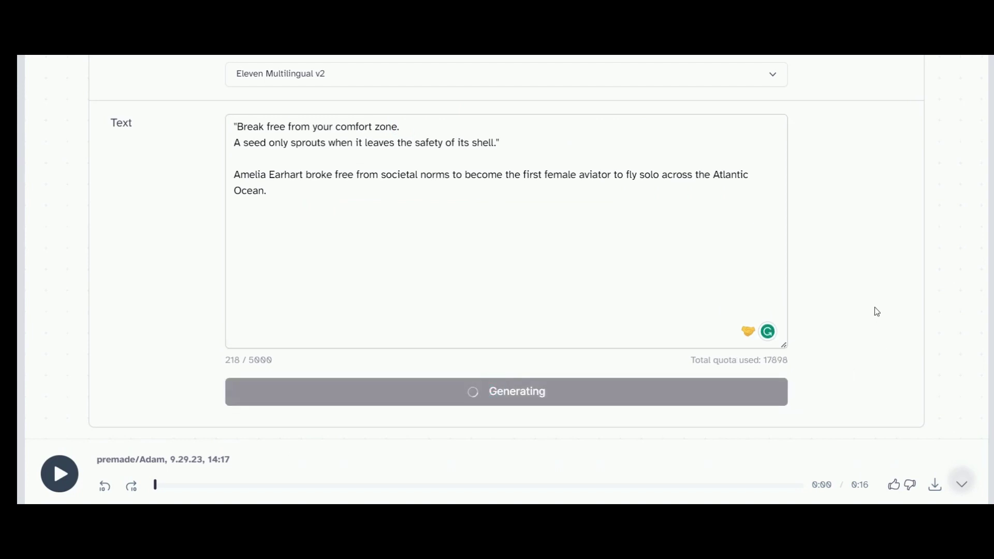
Step: In the Winston Churchill text, move "turning obstacles into opportunities" to a new line, replace WWII with "World War" wording, and generate the voiceover
left_click(495, 166)
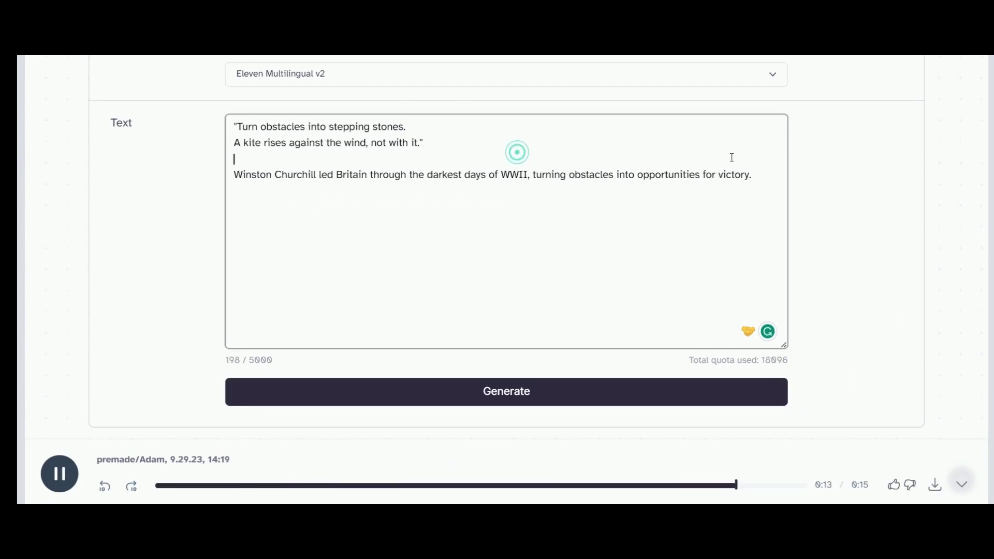
left_click(534, 175)
key("Return")
left_click_drag(498, 174, 529, 174)
type("World War")
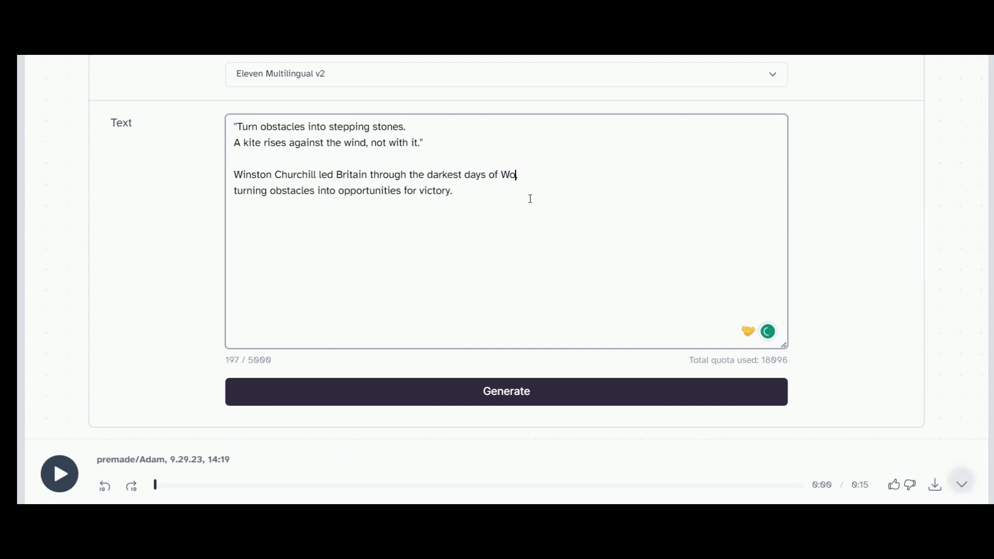
left_click(484, 392)
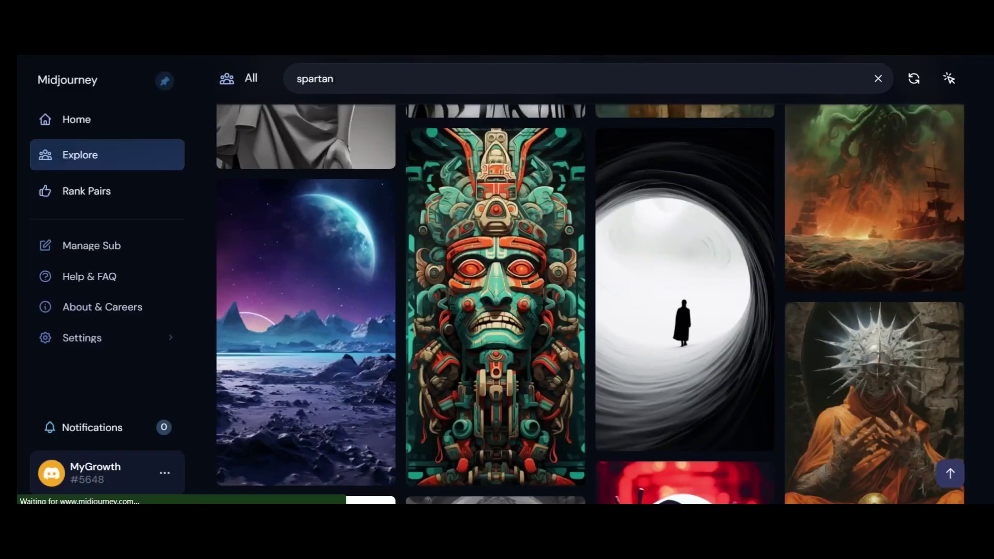
Step: Switch to Midjourney, search the image gallery for "spartan" and browse the matching images
key("Return")
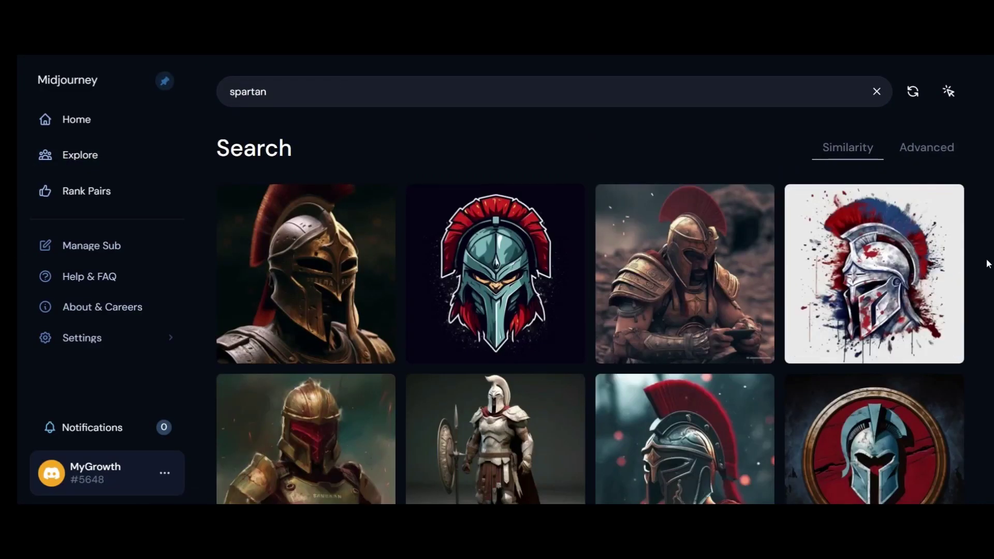
scroll(987, 265, "down", 5)
scroll(987, 265, "down", 5)
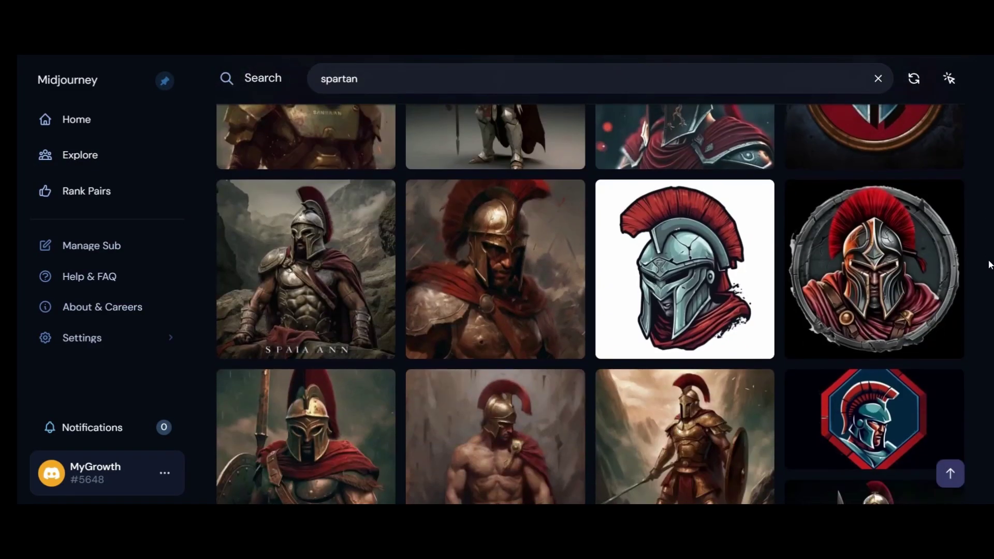
Step: Open the image of the leaping Spartan warrior with a sword from the "spartan" results and save it
scroll(305, 259, "down", 4)
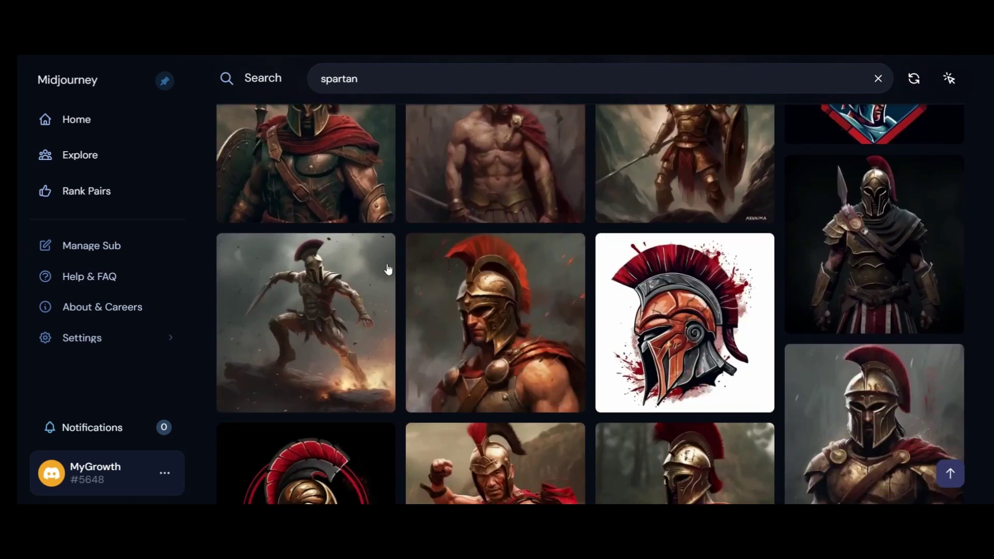
left_click(327, 316)
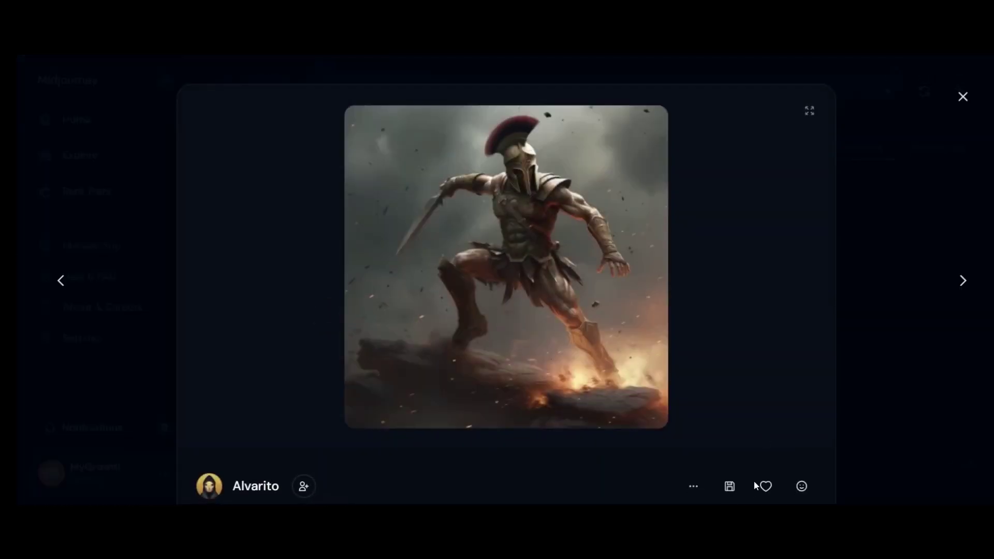
left_click(929, 364)
Step: Search the gallery for "spartan fighting" and pick the image of Spartans fighting in Sparta and the one-on-one combat warrior image
scroll(929, 364, "down", 3)
scroll(947, 352, "down", 5)
scroll(963, 339, "up", 10)
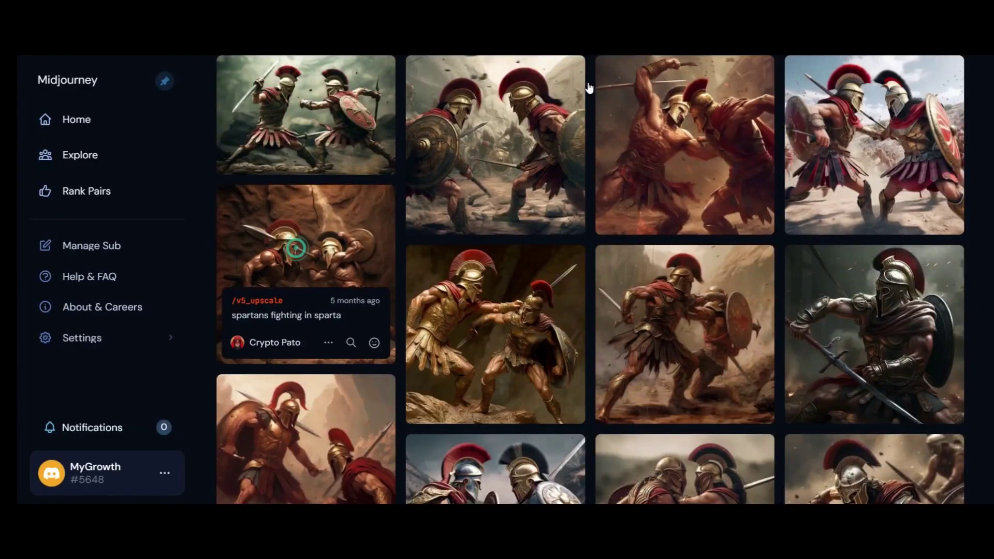
left_click(296, 248)
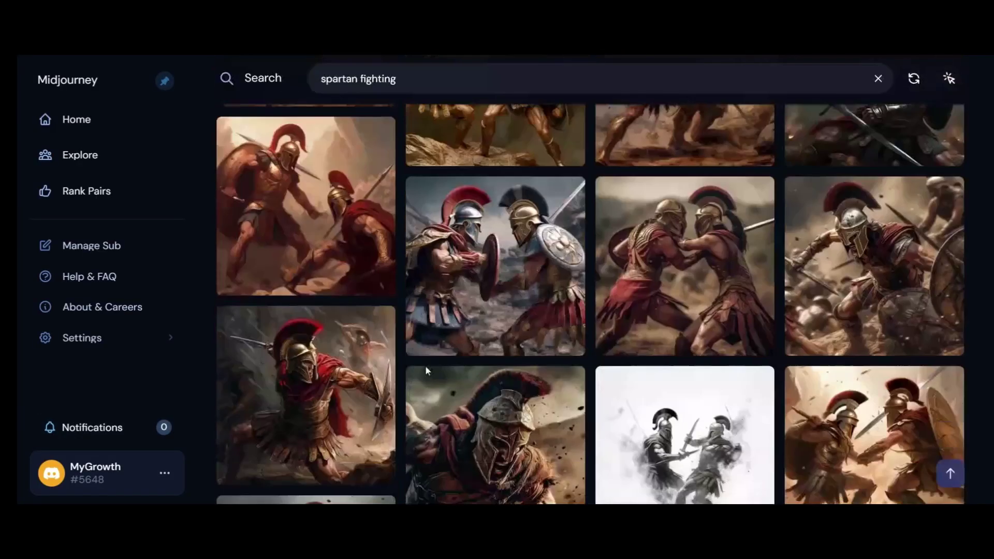
scroll(971, 291, "down", 5)
scroll(971, 292, "up", 1)
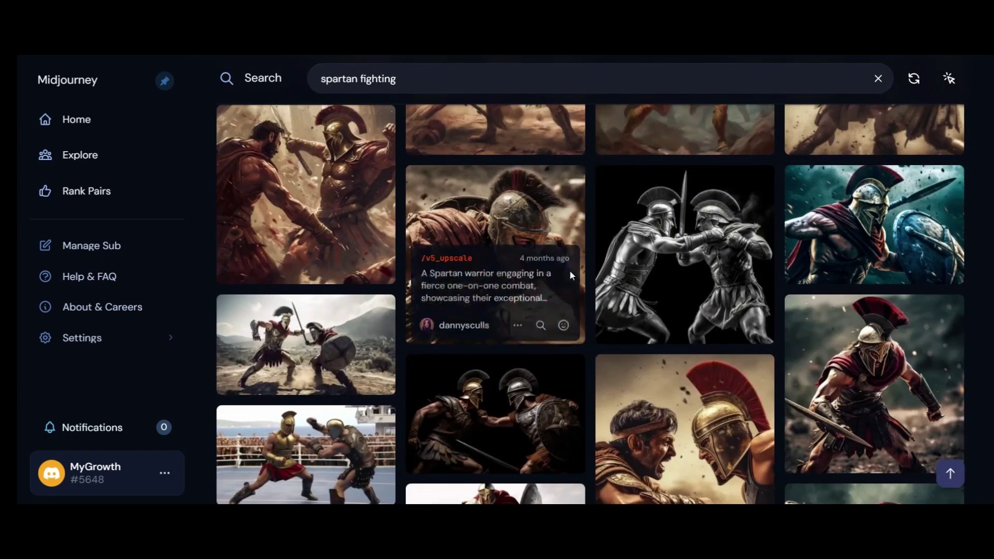
left_click(495, 248)
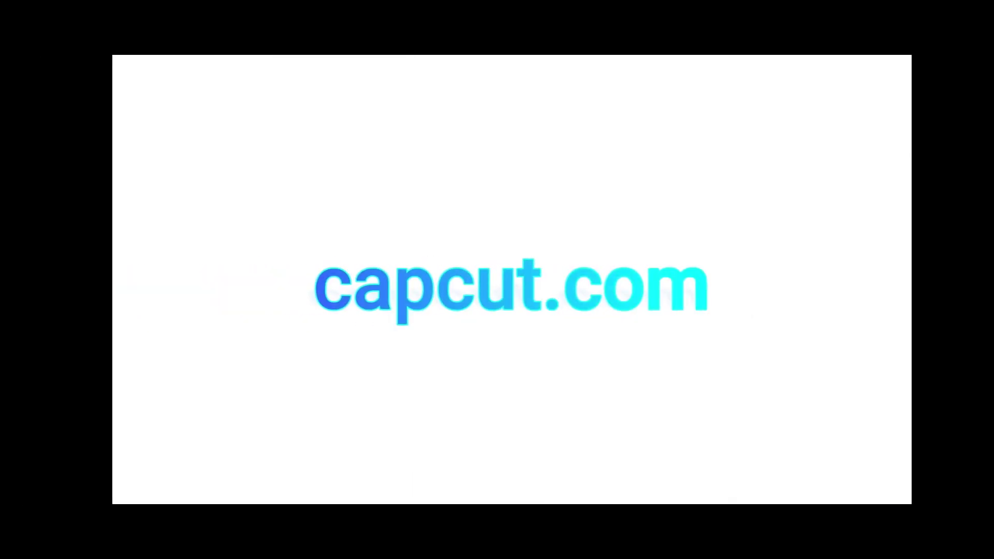
Step: Switch to CapCut, create a 9:16 project, and import the Winston Churchill MP3 and the Spartan PNG images from Downloads
left_click(304, 158)
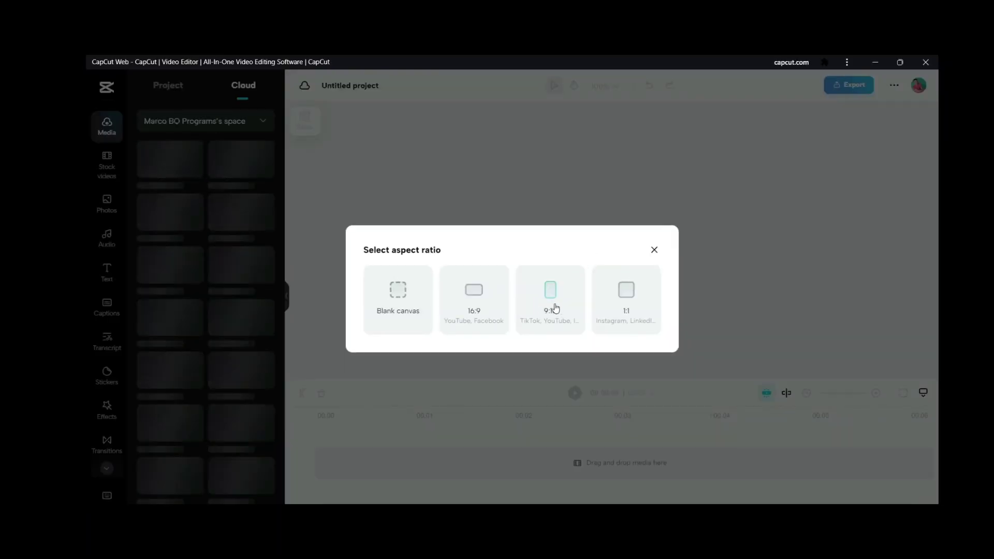
left_click(555, 307)
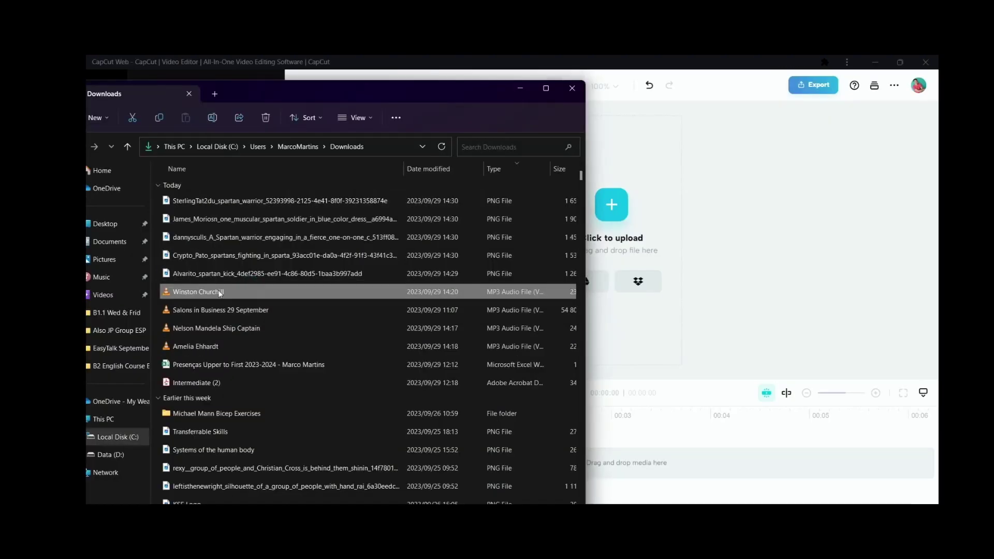
left_click_drag(333, 291, 575, 314)
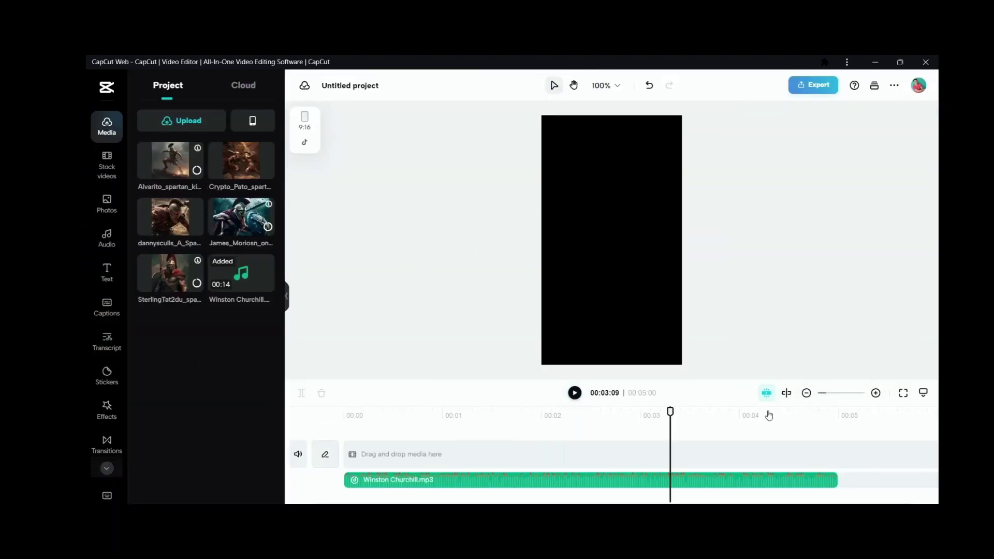
Step: Place the red-caped Spartan warrior image at the timeline start, trim it to about 1.3 seconds, and enlarge it to fill the canvas
left_click_drag(241, 216, 371, 456)
key("space")
left_click_drag(834, 459, 469, 455)
key("space")
left_click_drag(541, 169, 479, 107)
left_click_drag(683, 311, 742, 370)
Step: Extend the red-caped Spartan clip to about 2.3 seconds to match the voiceover's first phrase and play it back
left_click_drag(410, 410, 548, 412)
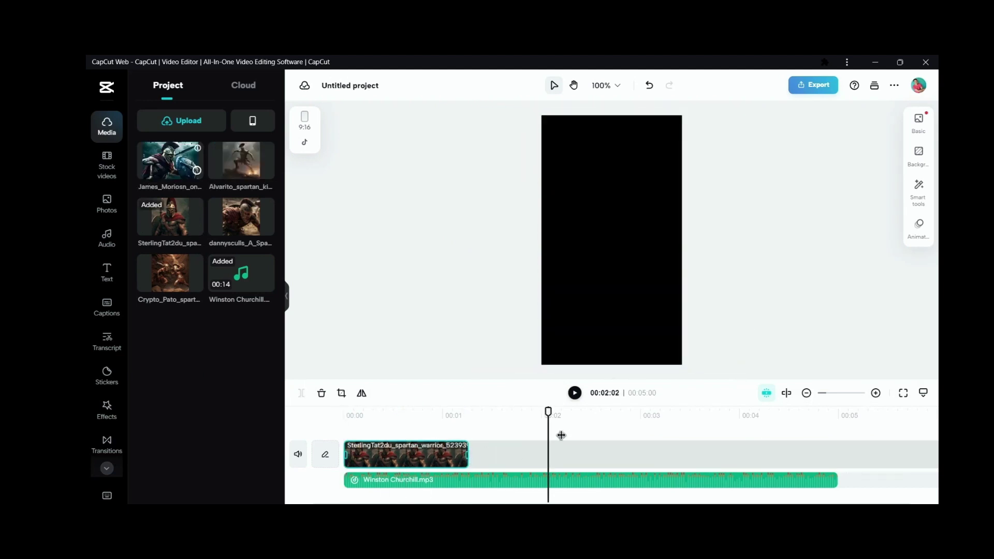
left_click_drag(467, 454, 566, 453)
key("space")
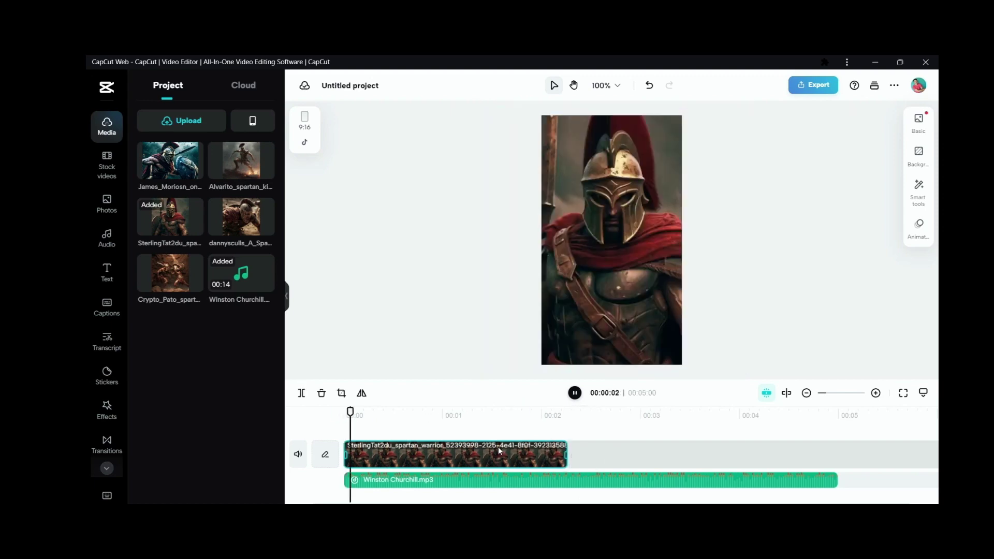
Step: Add the blue-toned Spartan soldier image after the first clip and re-upload the Winston Churchill voiceover to use its full length
left_click_drag(169, 160, 616, 461)
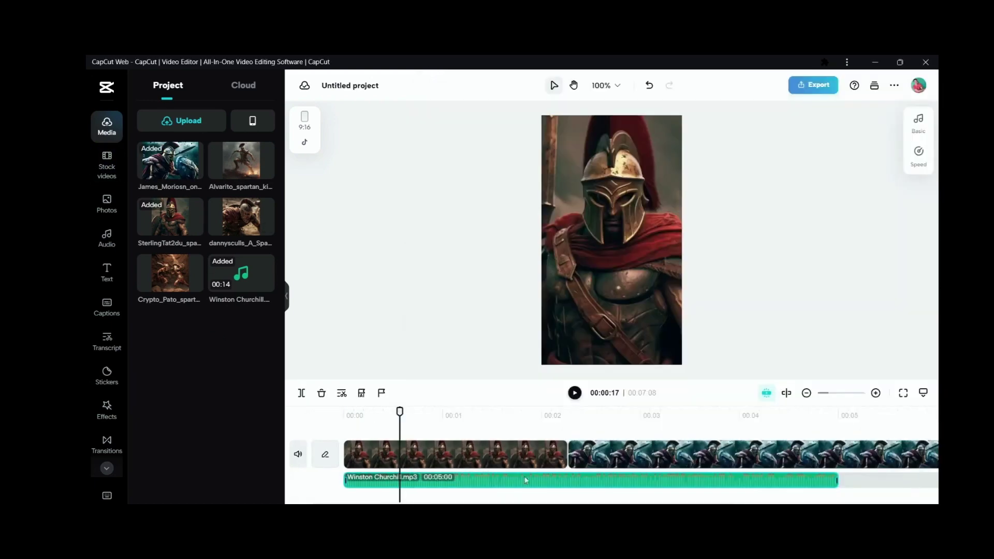
left_click(178, 122)
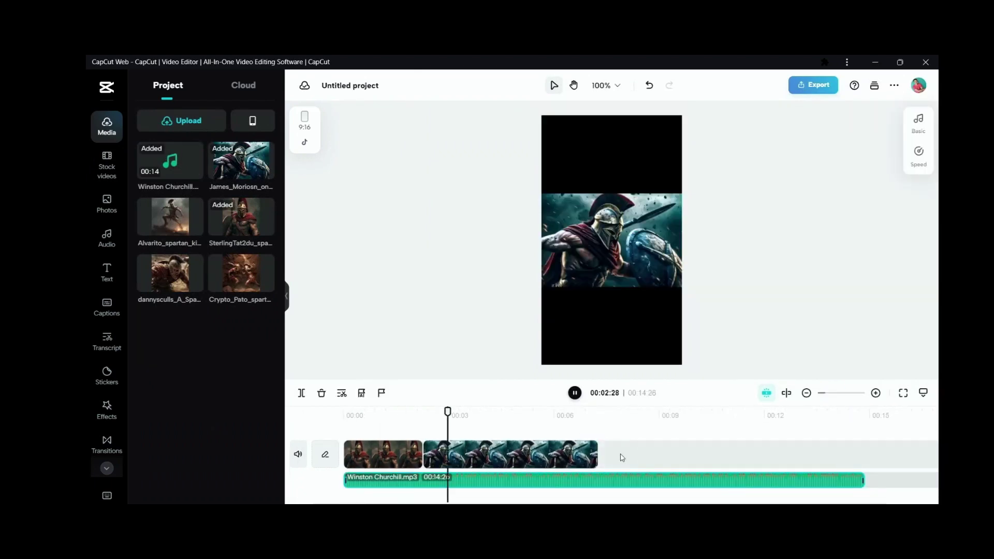
left_click(642, 305)
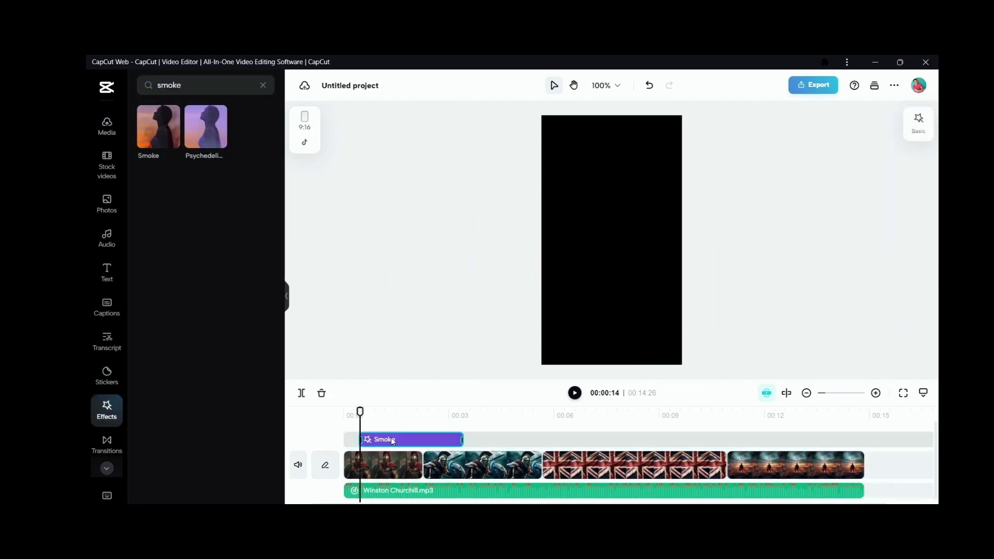
Step: Try the Smoke effect at the start of the timeline, and add 0.5 s Black Fade transitions between the clips
left_click_drag(392, 441, 376, 441)
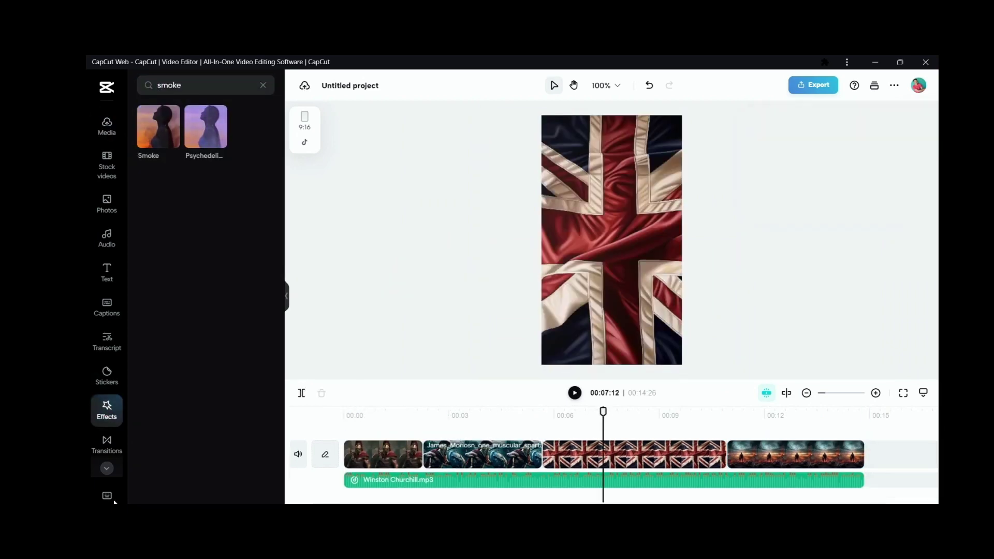
left_click(106, 444)
left_click(183, 261)
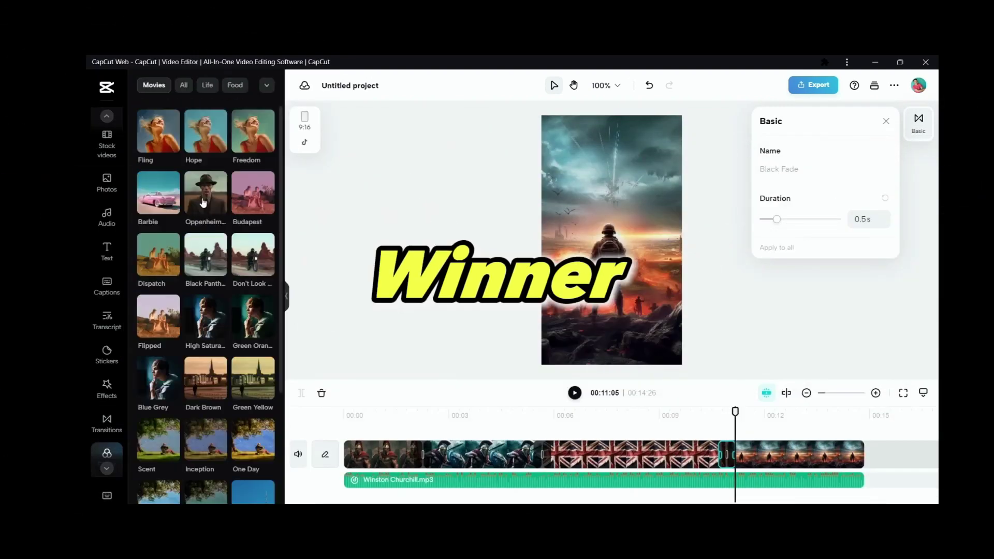
Step: Try the Blue Grey filter, apply the Zoom Lens effect with range 1 and speed 16 over the first clip, and preview it
left_click(157, 383)
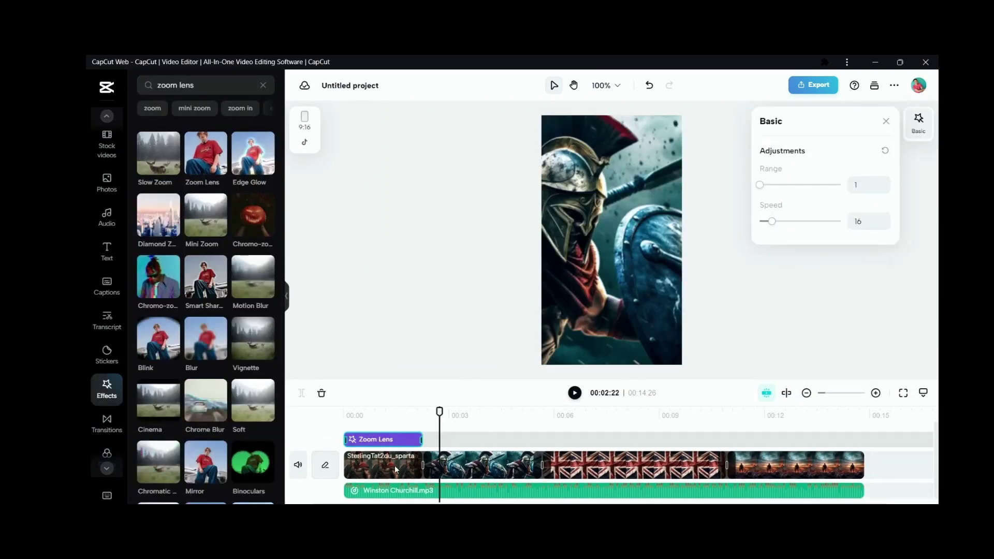
left_click(393, 415)
left_click(575, 393)
left_click(574, 393)
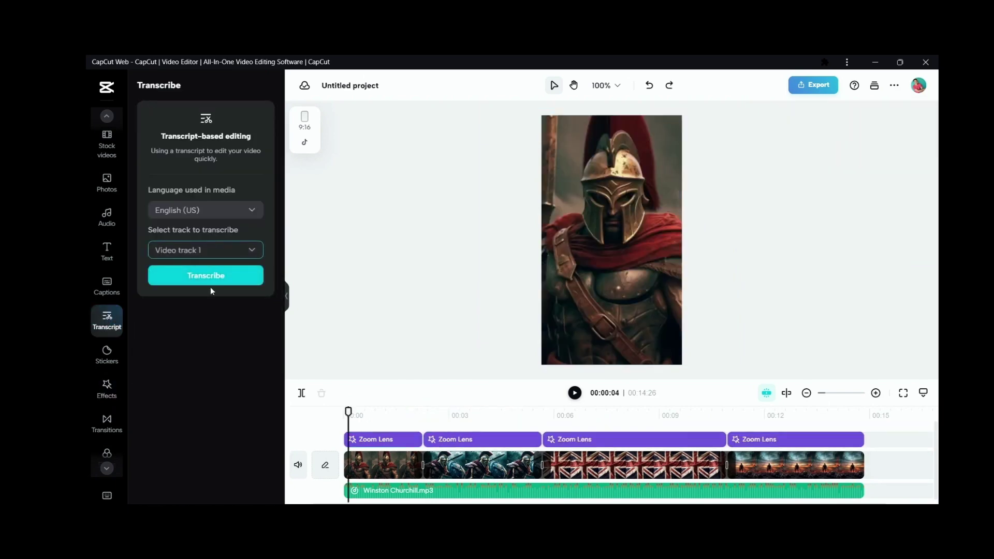
Step: Generate captions from the voiceover, apply a white-text preset with a black background to all of them, and open the font choices
left_click(210, 283)
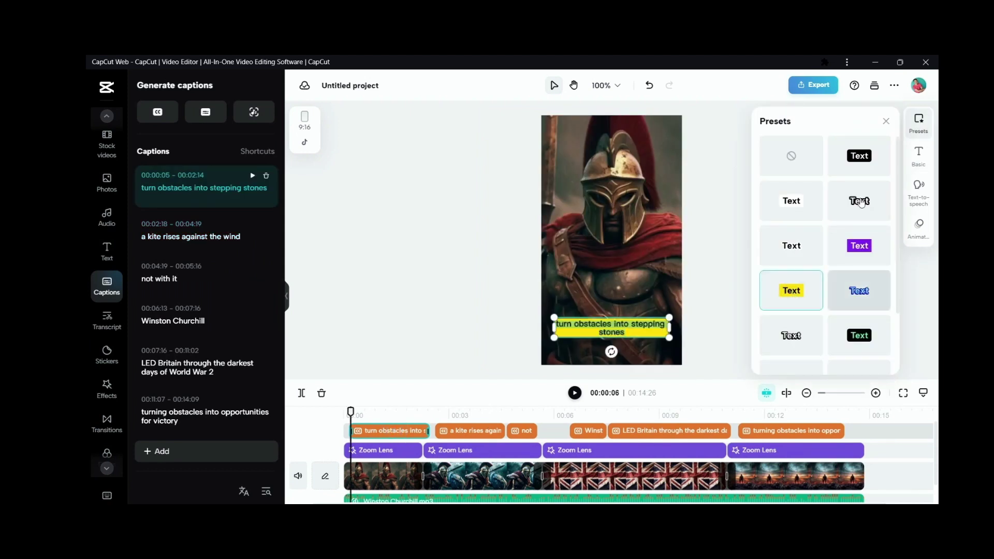
left_click(920, 158)
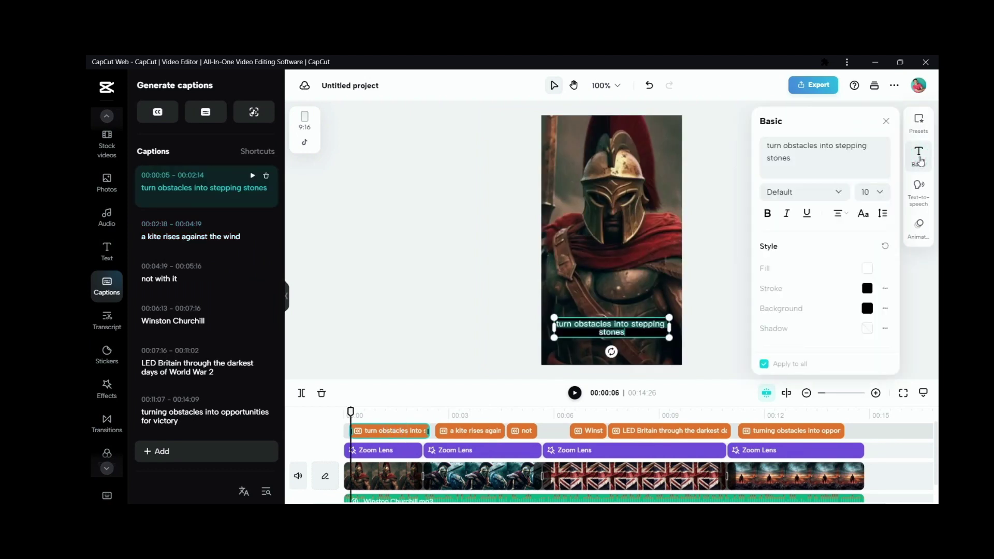
left_click(805, 192)
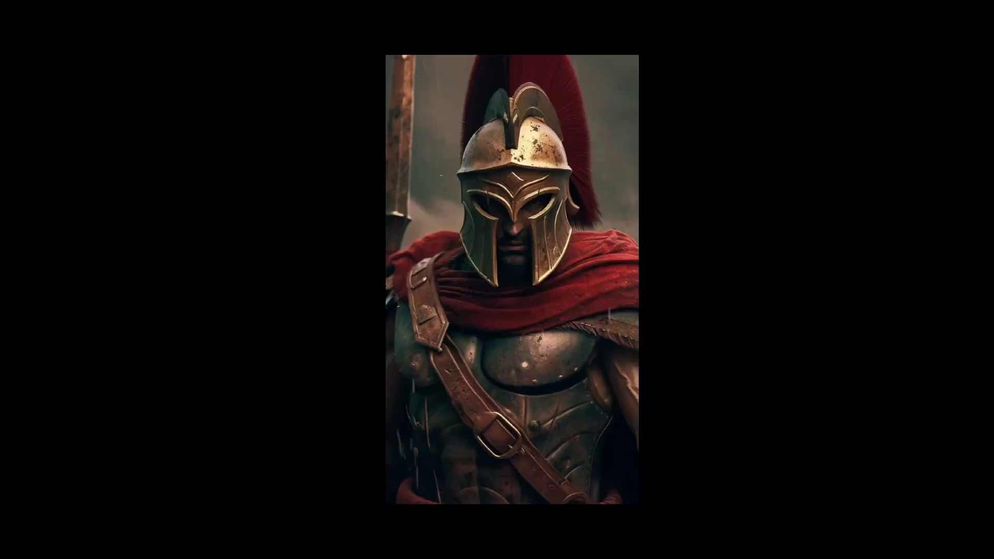